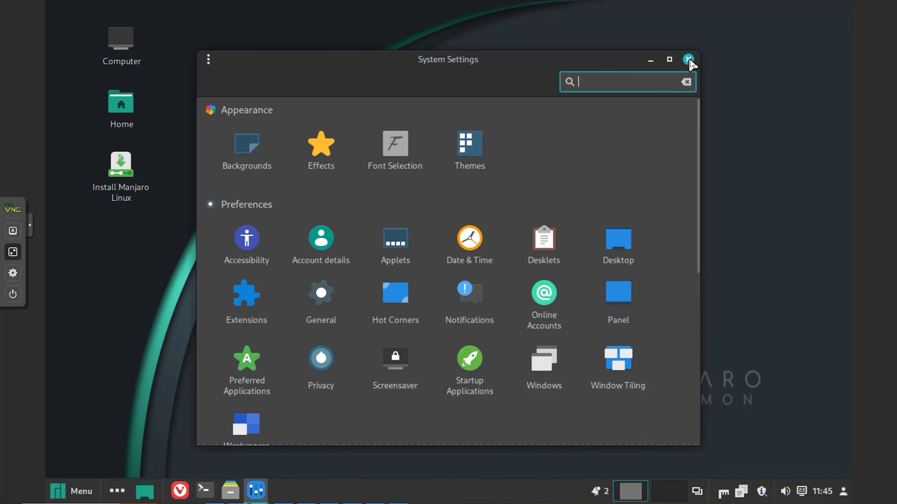
Step: Close System Settings and show All Applications in the Cinnamon menu
{"action": "left_click", "coordinate": [688, 60]}
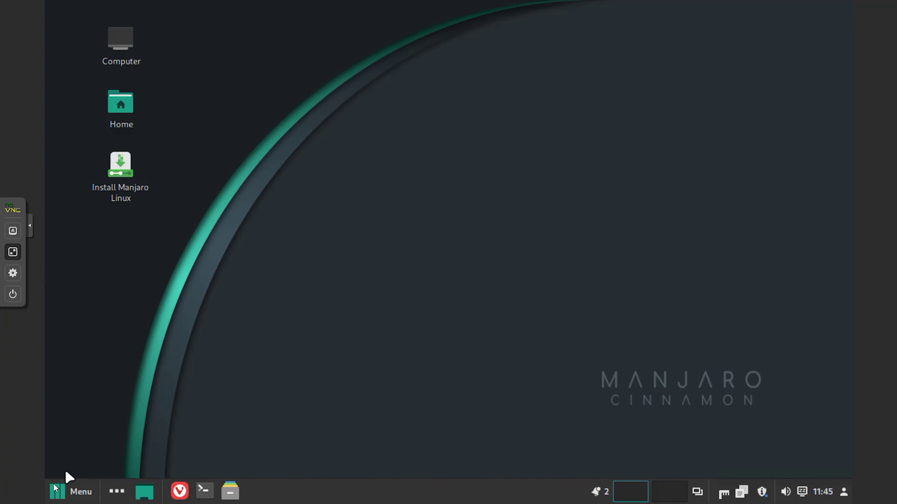
{"action": "left_click", "coordinate": [60, 492]}
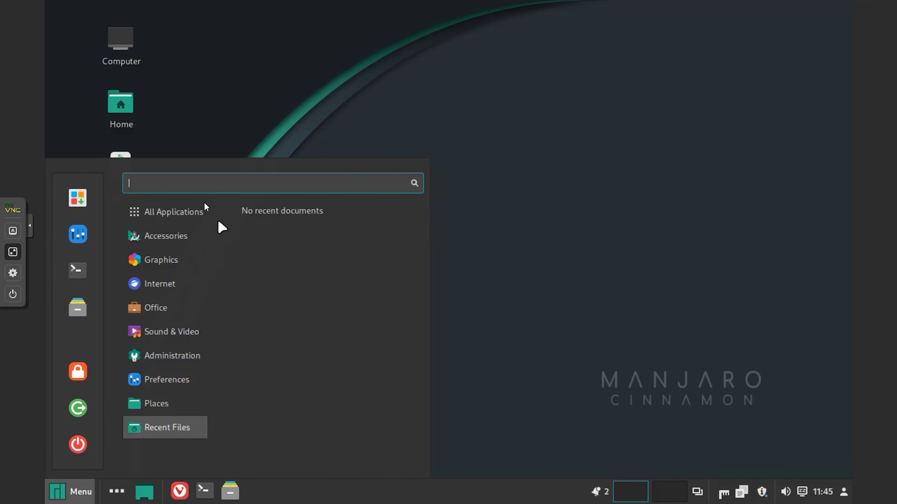
{"action": "left_click", "coordinate": [416, 214]}
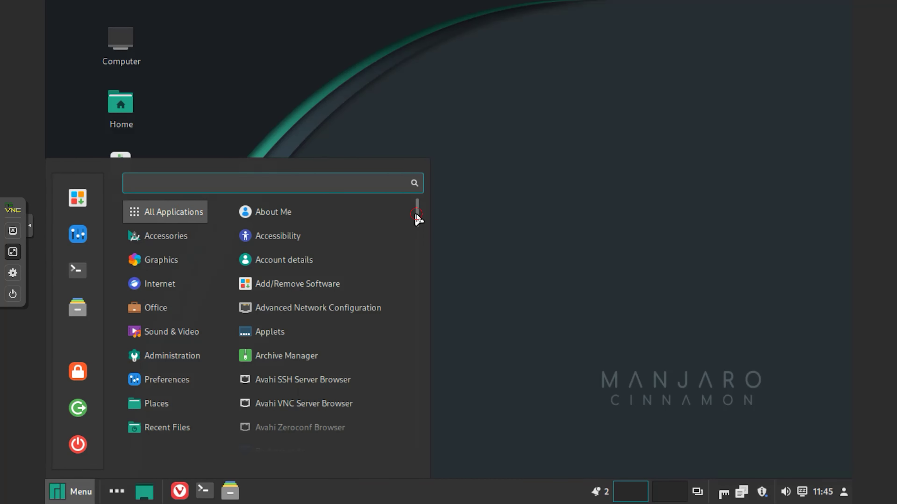
Step: Scroll through the All Applications list down to Terminal
{"action": "left_click_drag", "start_coordinate": [419, 226], "coordinate": [420, 244]}
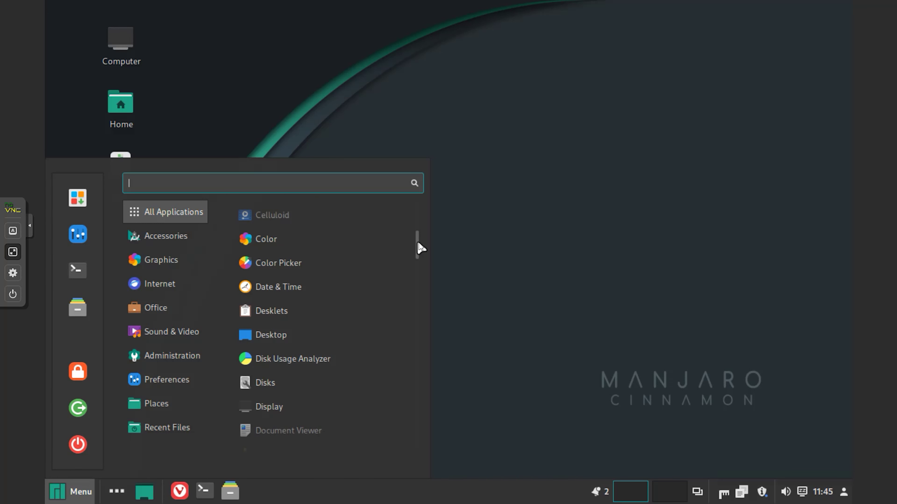
{"action": "scroll", "coordinate": [421, 248], "scroll_direction": "up", "scroll_amount": 5}
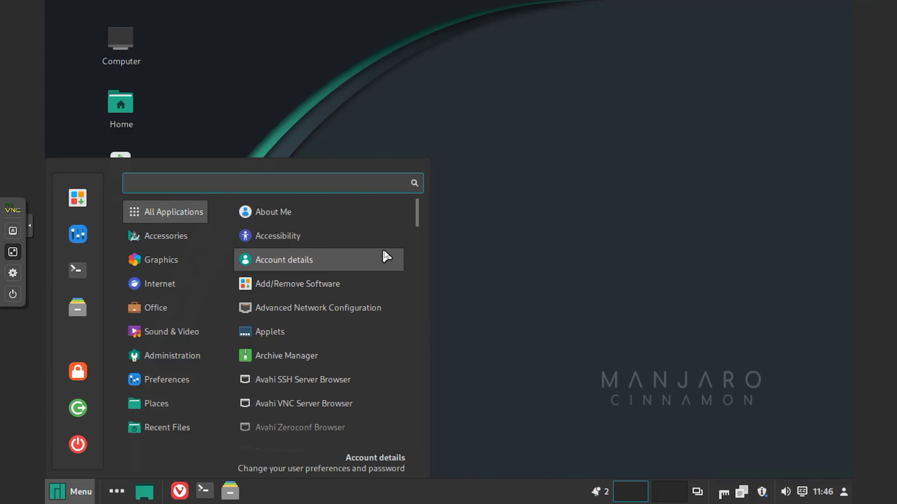
{"action": "scroll", "coordinate": [387, 255], "scroll_direction": "down", "scroll_amount": 4}
{"action": "scroll", "coordinate": [386, 255], "scroll_direction": "down", "scroll_amount": 7}
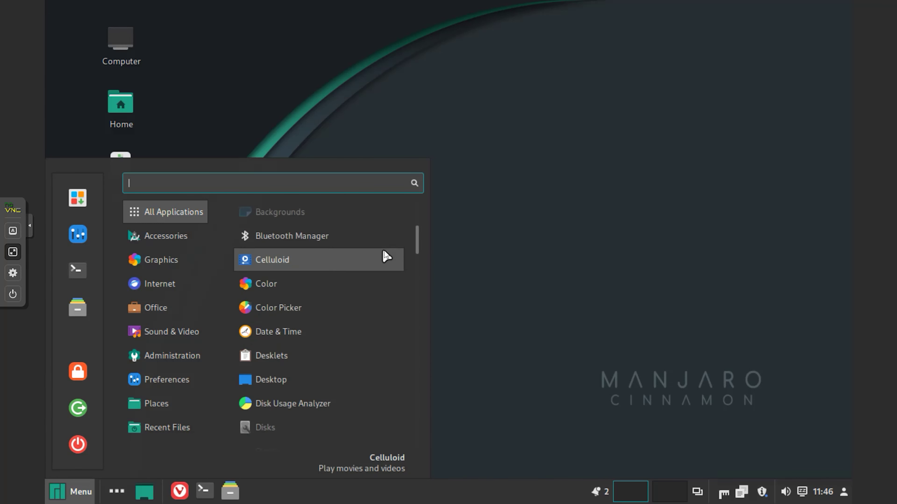
{"action": "scroll", "coordinate": [387, 258], "scroll_direction": "down", "scroll_amount": 2}
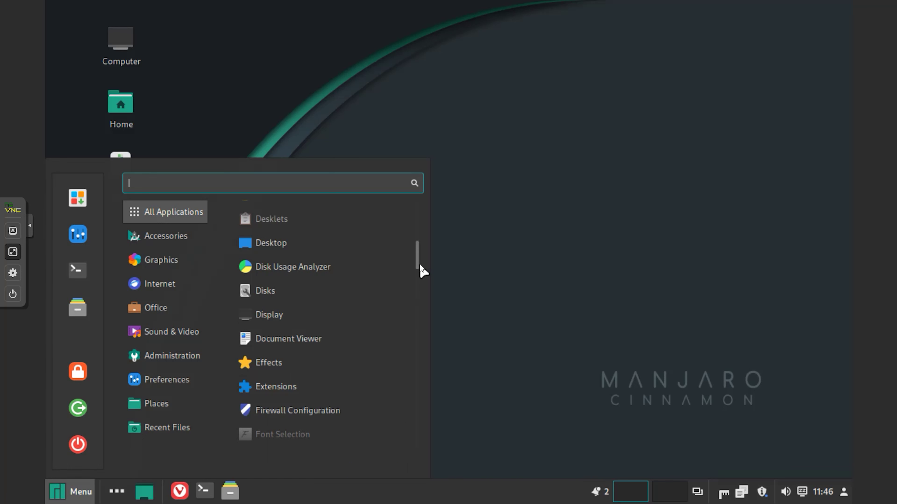
{"action": "left_click_drag", "start_coordinate": [417, 263], "coordinate": [416, 429]}
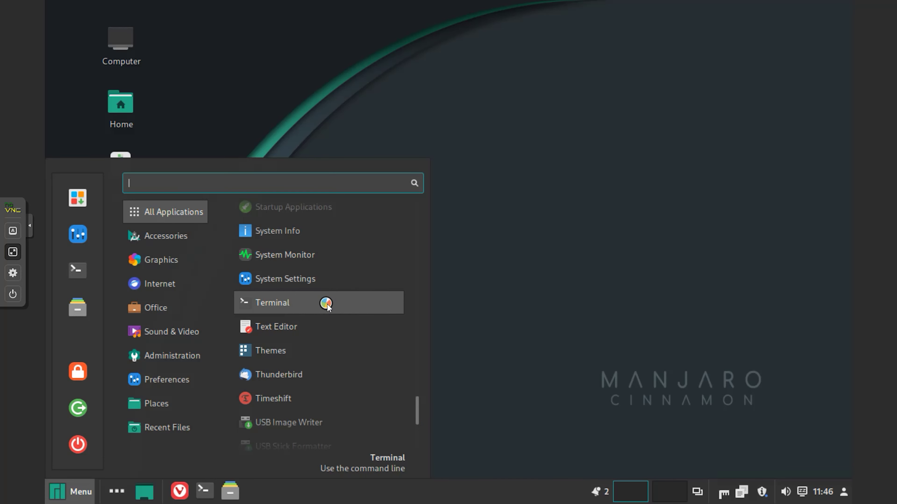
Step: Launch a Terminal window and close it again
{"action": "left_click", "coordinate": [81, 493]}
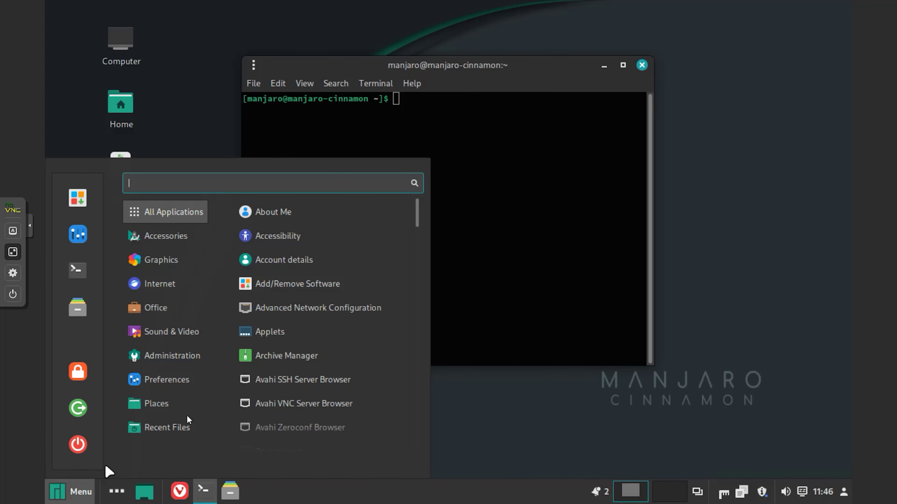
{"action": "left_click", "coordinate": [175, 238]}
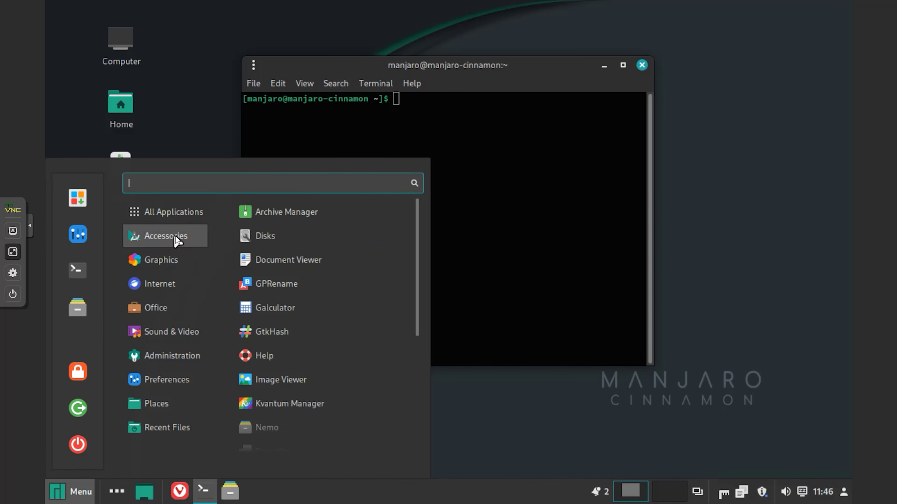
{"action": "left_click", "coordinate": [641, 64]}
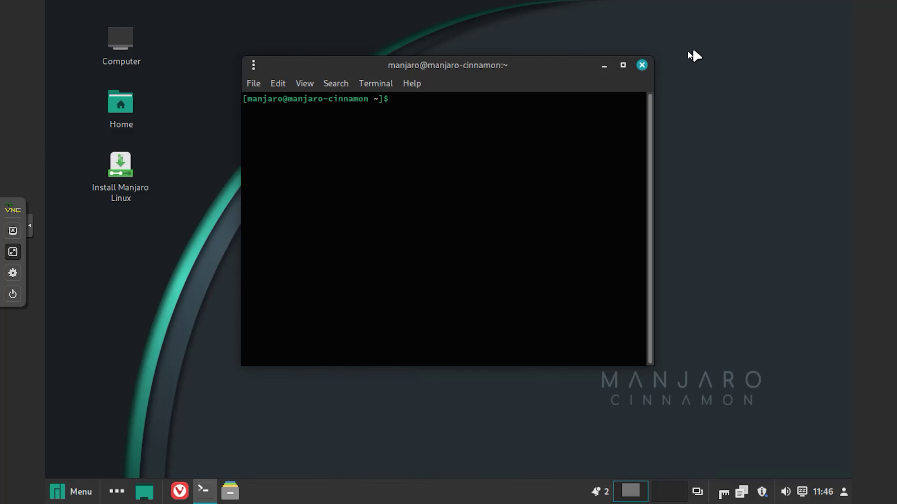
{"action": "left_click", "coordinate": [642, 66]}
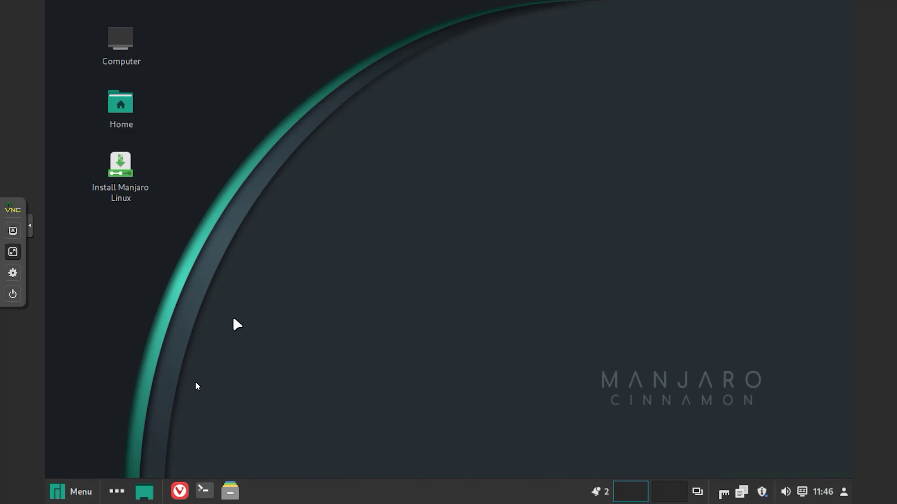
Step: Browse the Accessories, Graphics and Internet categories in the application menu
{"action": "left_click", "coordinate": [83, 495]}
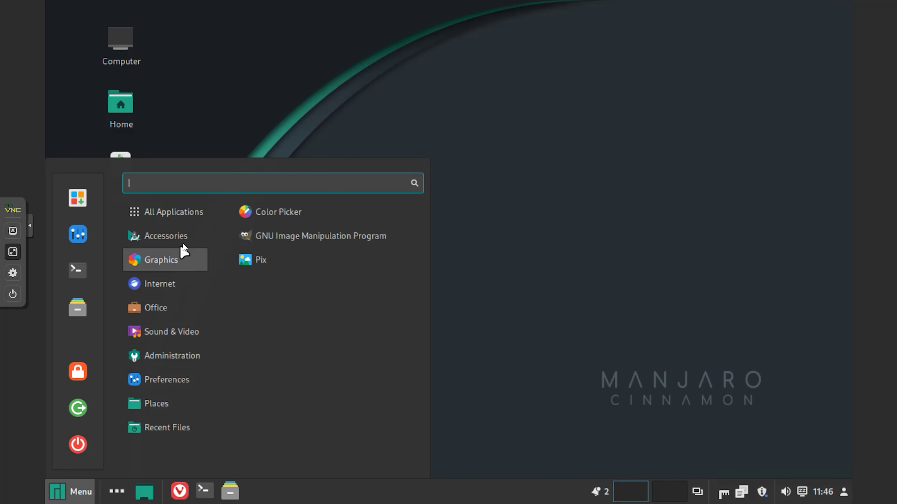
{"action": "mouse_move", "coordinate": [179, 242]}
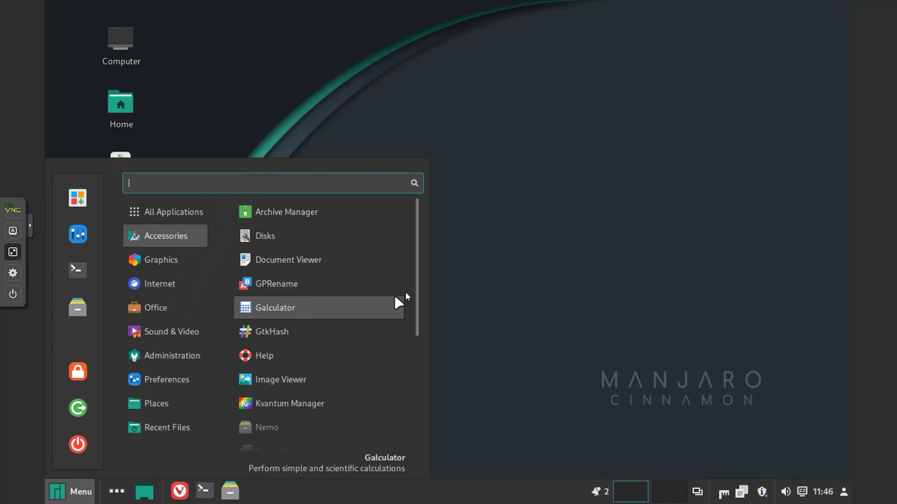
{"action": "left_click", "coordinate": [417, 291]}
{"action": "left_click_drag", "start_coordinate": [418, 297], "coordinate": [419, 423]}
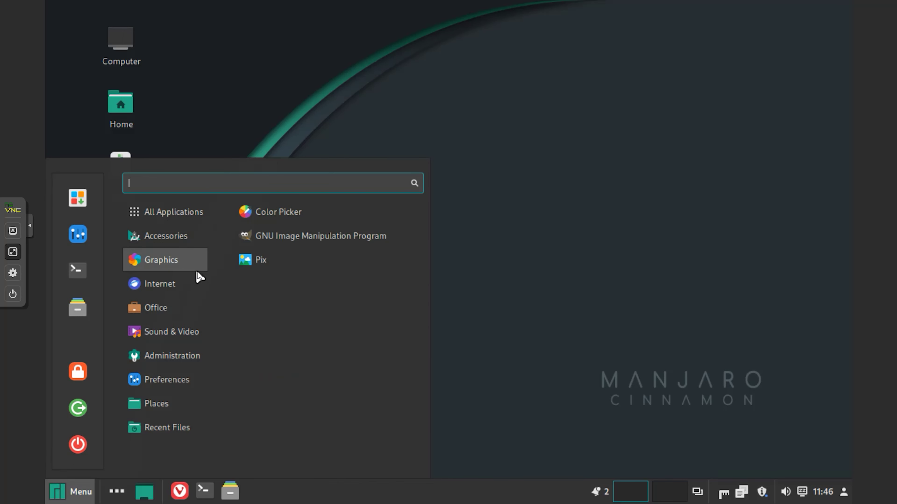
{"action": "mouse_move", "coordinate": [196, 284]}
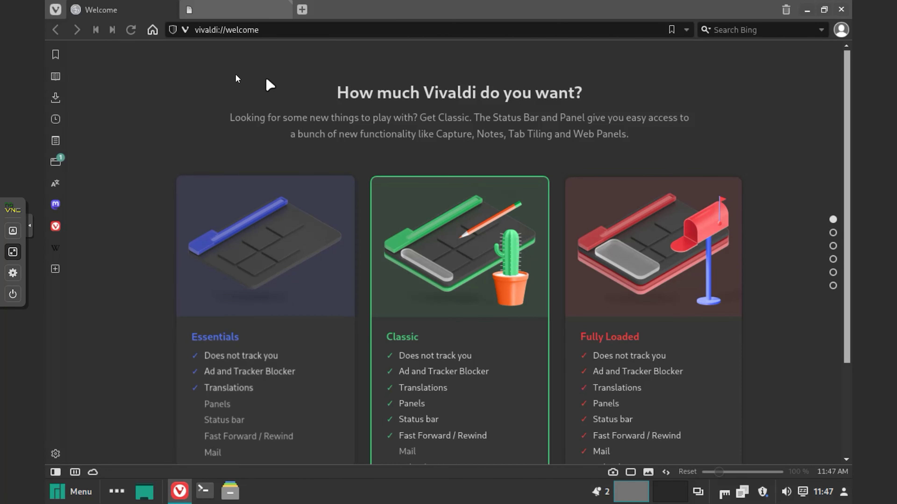
Step: Restore the maximized Vivaldi window, then quit Vivaldi and confirm the exit prompt
{"action": "left_click", "coordinate": [825, 10]}
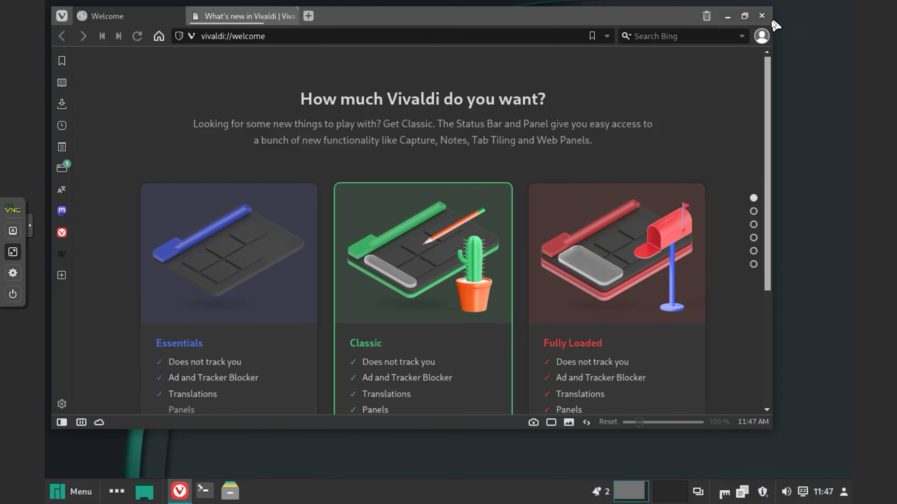
{"action": "left_click", "coordinate": [762, 16]}
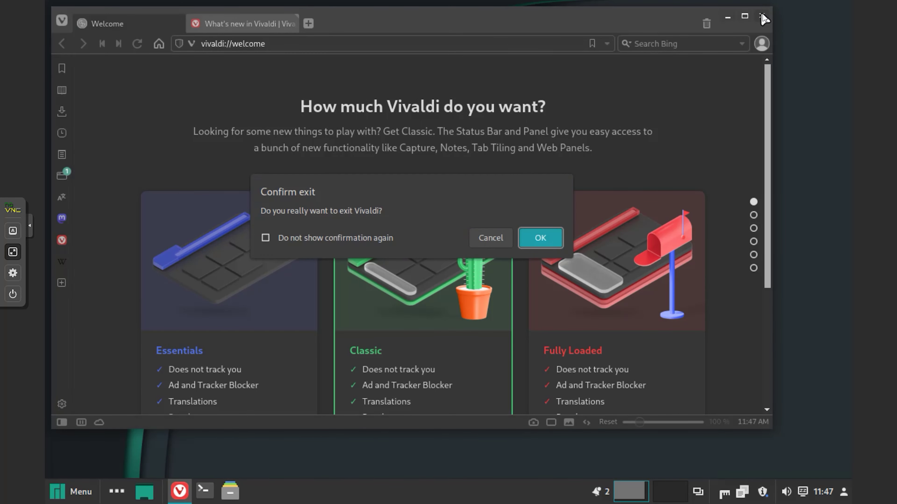
{"action": "left_click", "coordinate": [536, 236]}
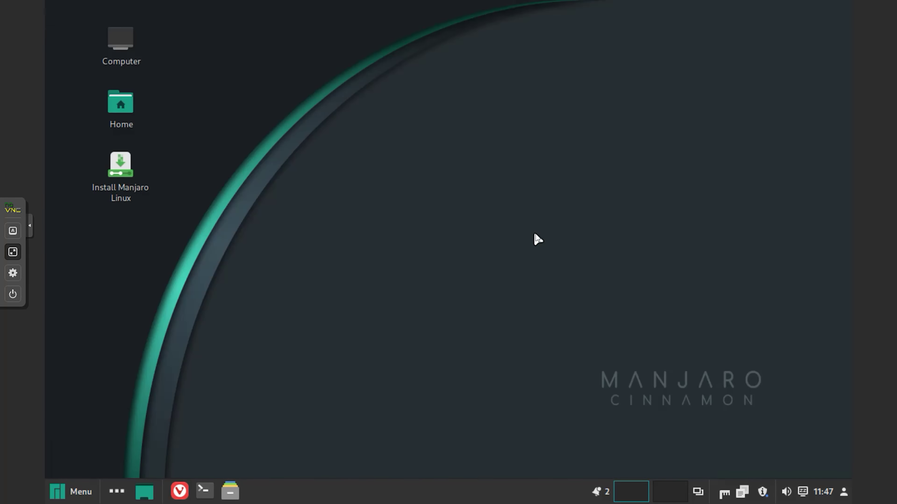
Step: Look over the application menu, user account menu and wired network options in the panel
{"action": "left_click", "coordinate": [70, 492]}
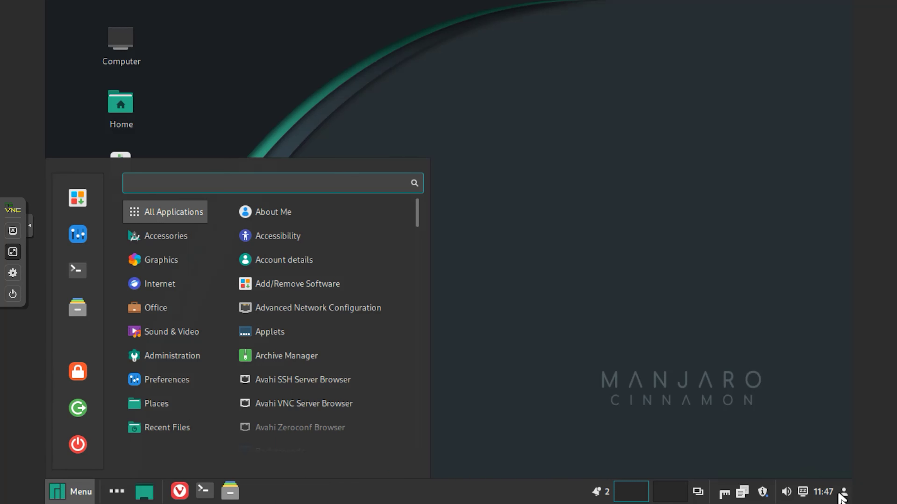
{"action": "left_click", "coordinate": [845, 500]}
{"action": "left_click", "coordinate": [844, 495]}
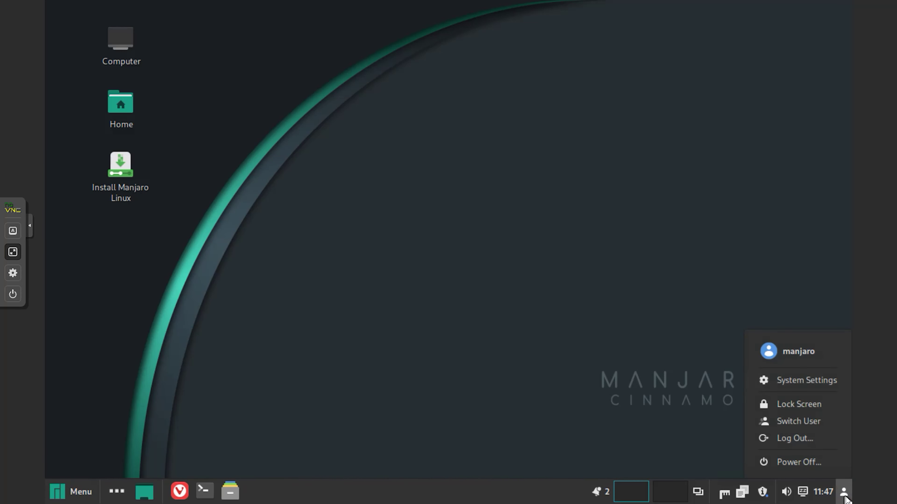
{"action": "left_click", "coordinate": [831, 496]}
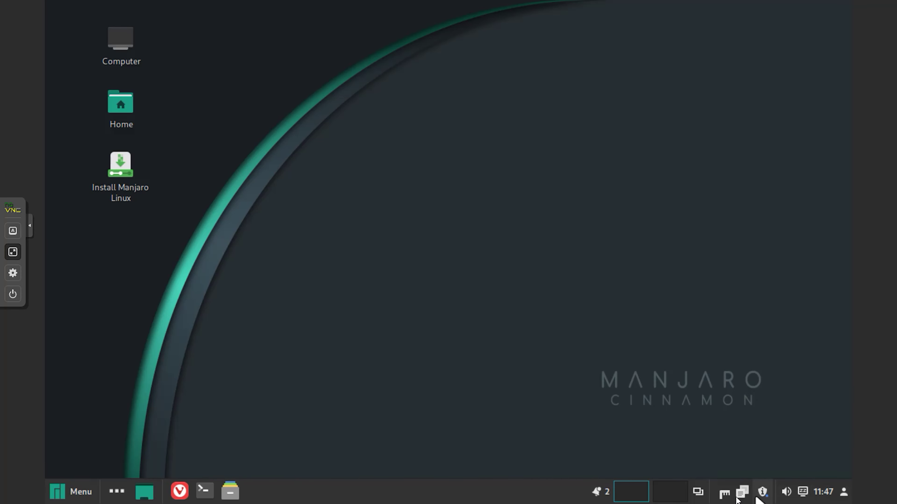
{"action": "left_click", "coordinate": [723, 494]}
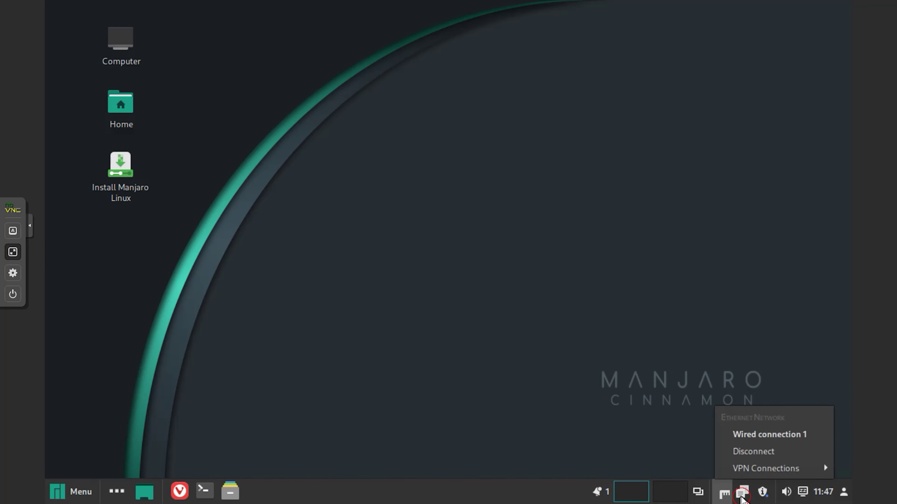
{"action": "left_click", "coordinate": [740, 498]}
Step: Clear the clipboard history from its panel applet and confirm
{"action": "left_click", "coordinate": [741, 498]}
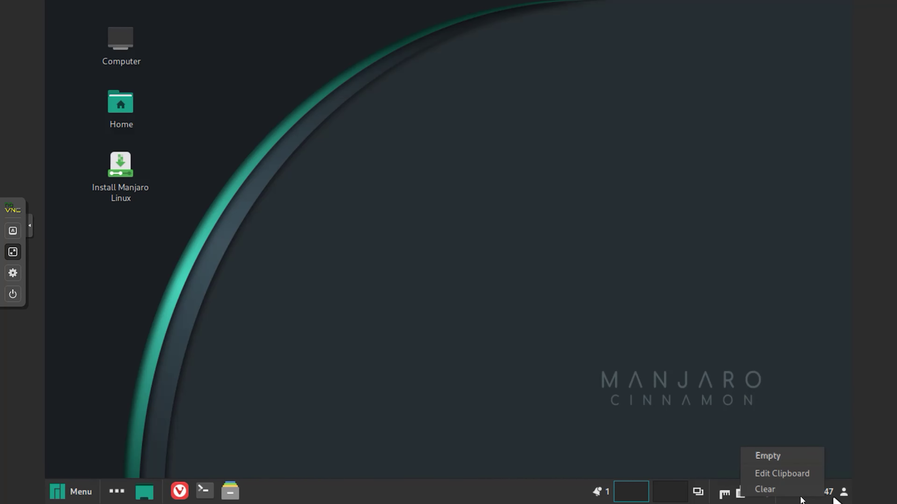
{"action": "left_click", "coordinate": [790, 494]}
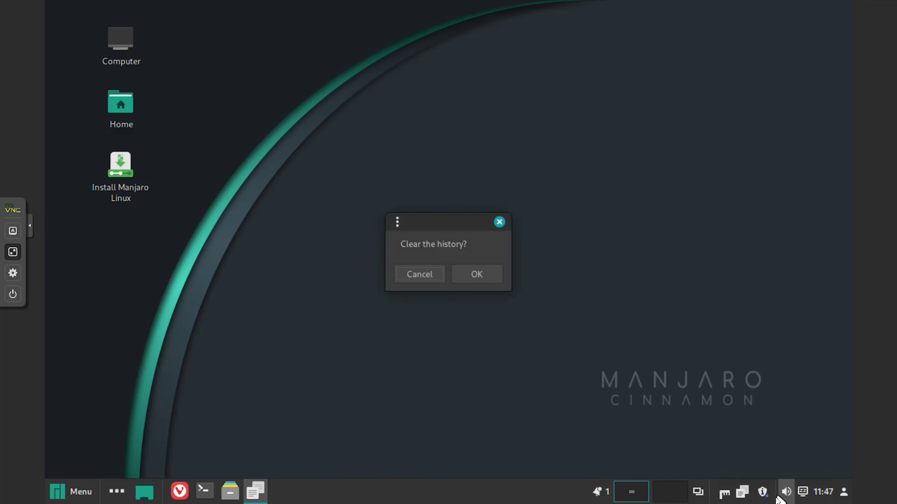
{"action": "left_click", "coordinate": [478, 280]}
Step: Review the pending package updates and sound controls, then close the update window
{"action": "left_click", "coordinate": [764, 496]}
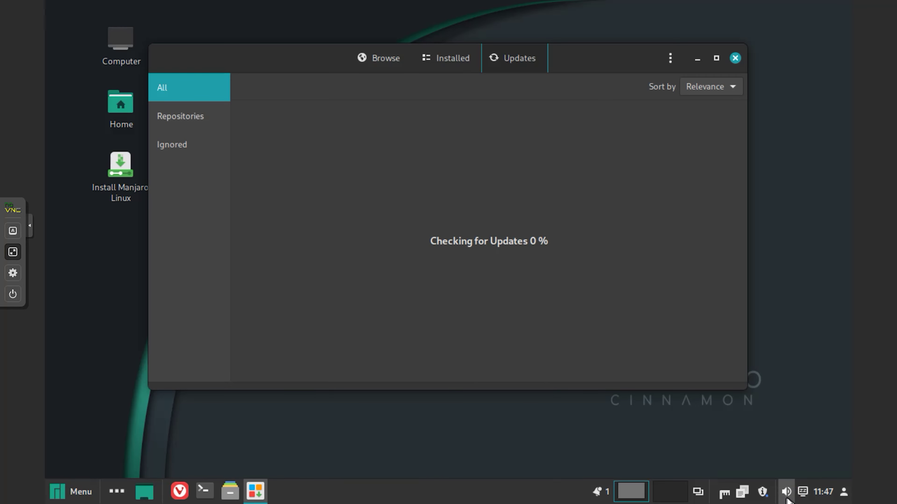
{"action": "left_click", "coordinate": [787, 498]}
{"action": "left_click", "coordinate": [803, 499]}
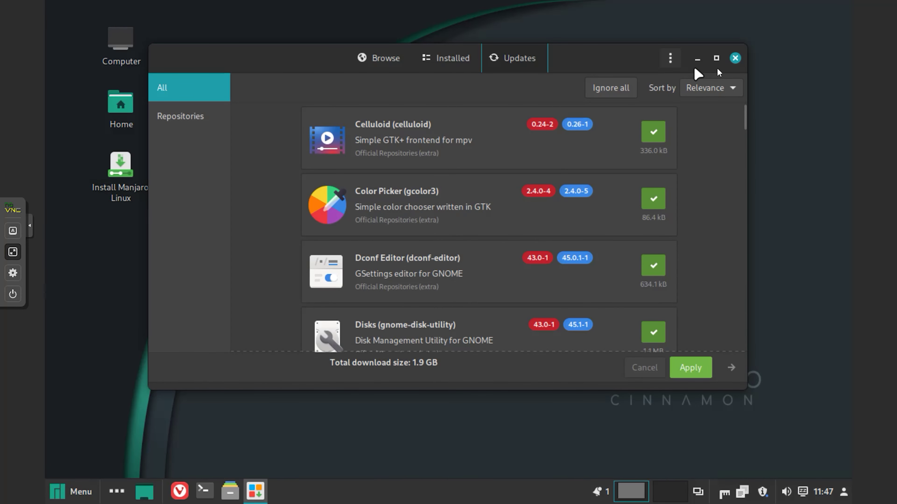
{"action": "left_click", "coordinate": [738, 60]}
Step: Set cinnamon-brown as the desktop wallpaper via Change Desktop Background
{"action": "right_click", "coordinate": [527, 148]}
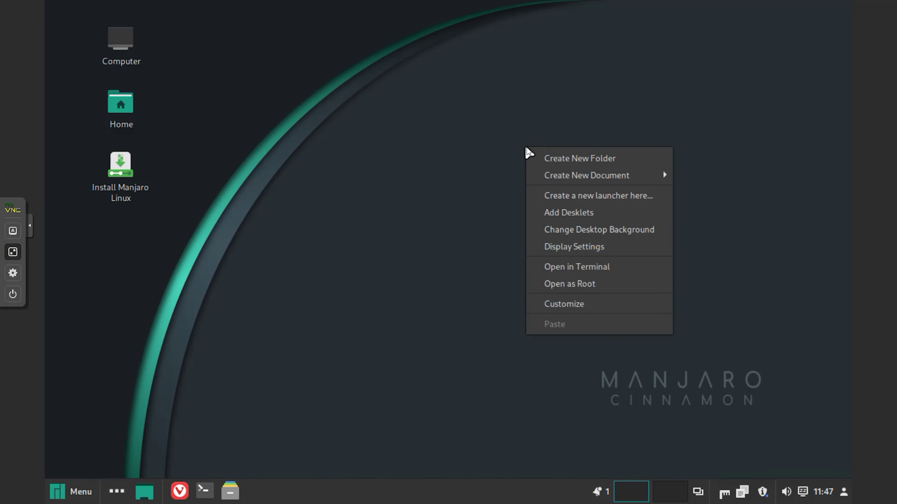
{"action": "left_click", "coordinate": [616, 236]}
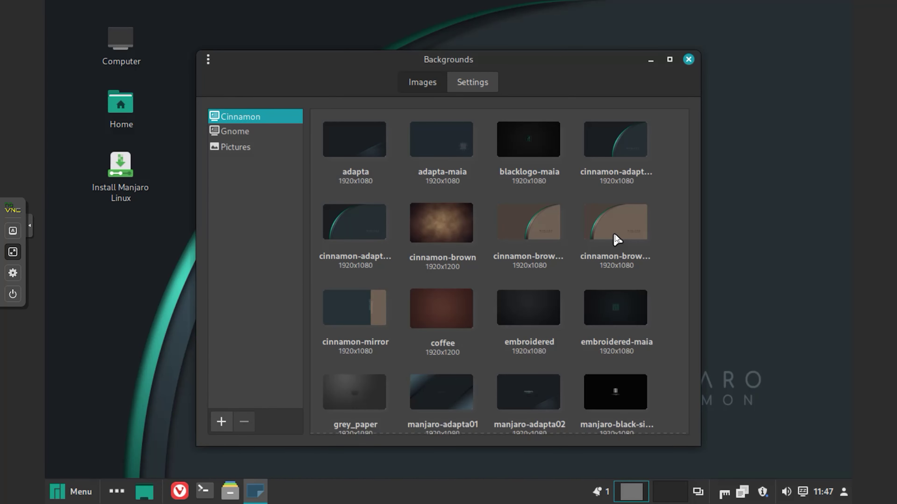
{"action": "left_click", "coordinate": [440, 222]}
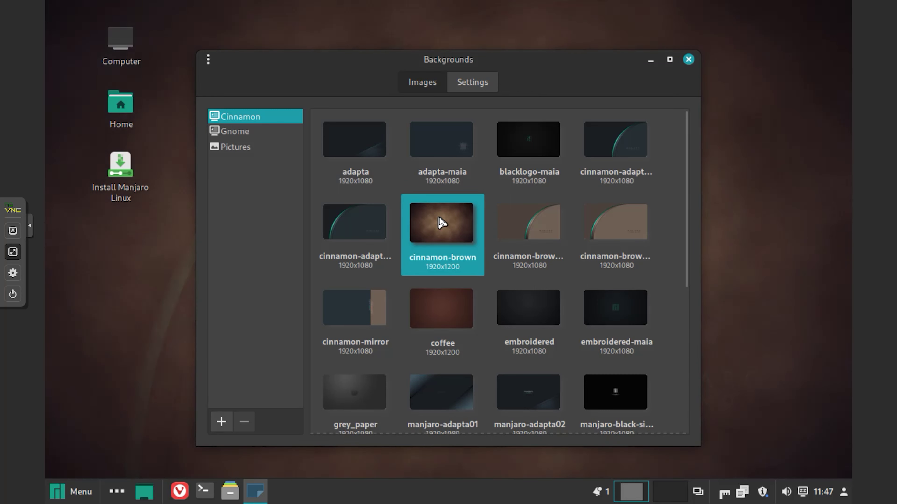
{"action": "left_click", "coordinate": [650, 59]}
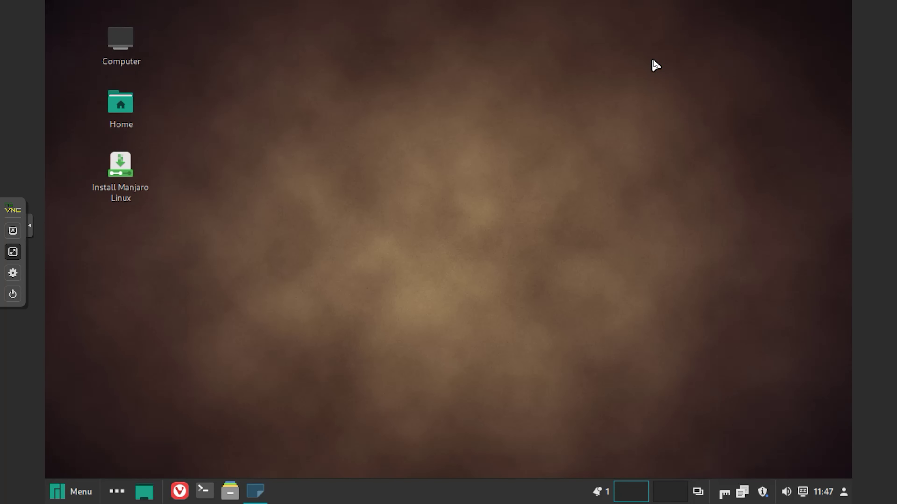
{"action": "left_click", "coordinate": [256, 489]}
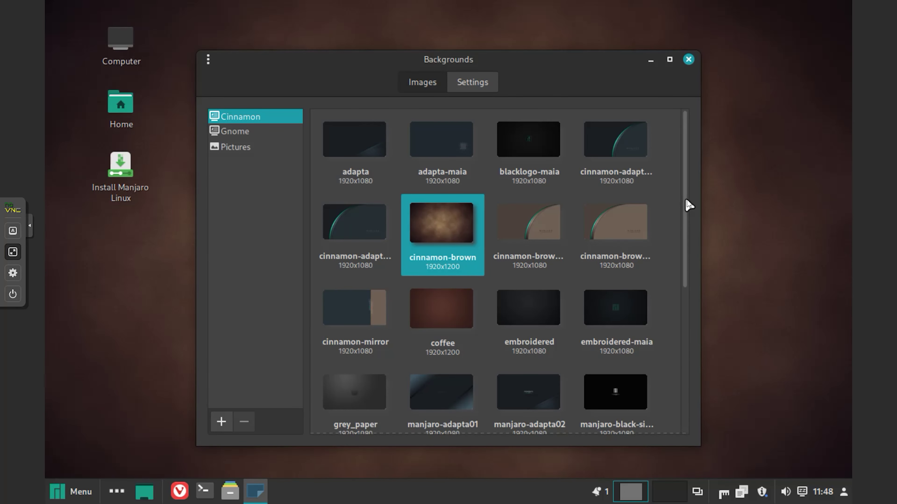
Step: Look through the Gnome and Pictures wallpaper collections
{"action": "left_click_drag", "start_coordinate": [685, 210], "coordinate": [692, 364]}
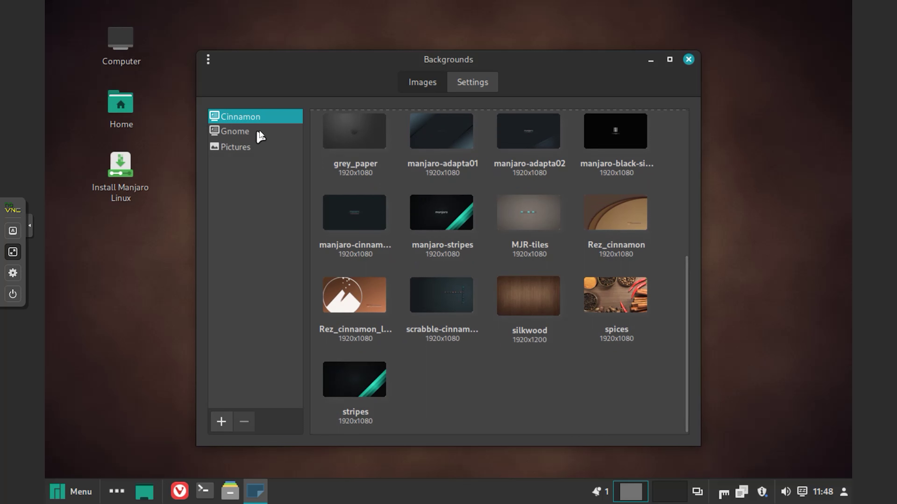
{"action": "left_click", "coordinate": [246, 133]}
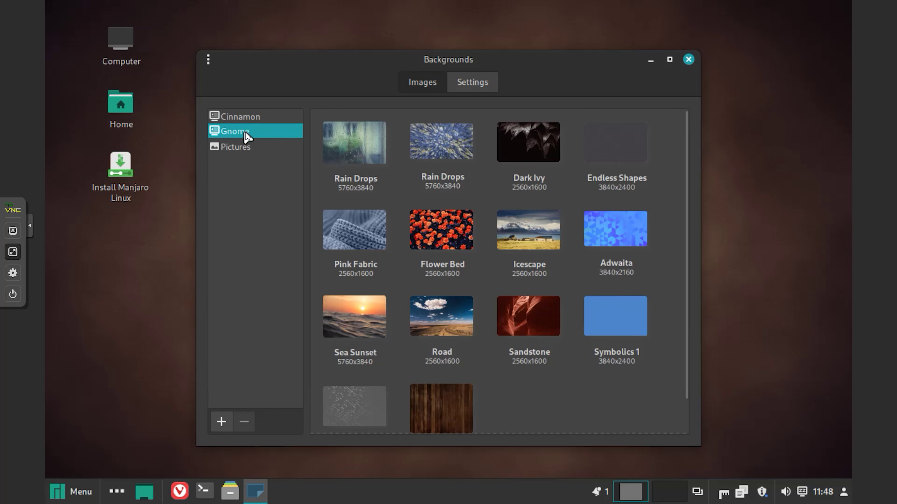
{"action": "left_click", "coordinate": [234, 151]}
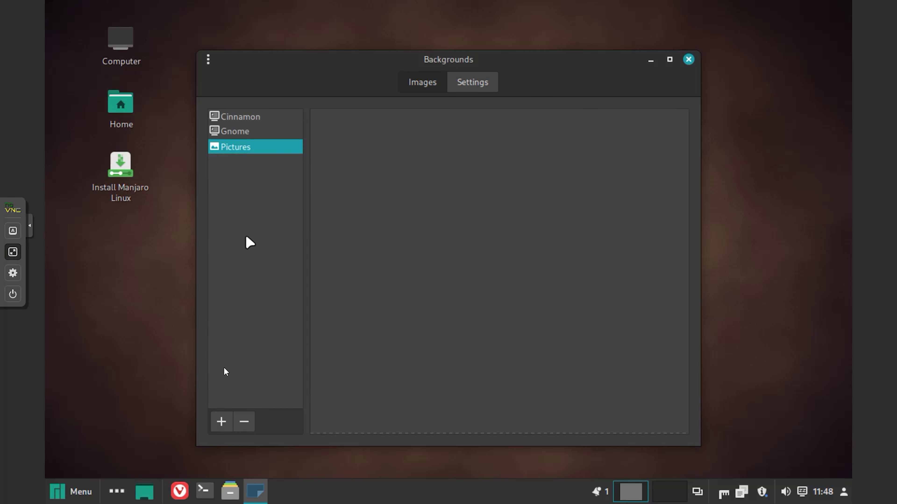
{"action": "left_click", "coordinate": [231, 492]}
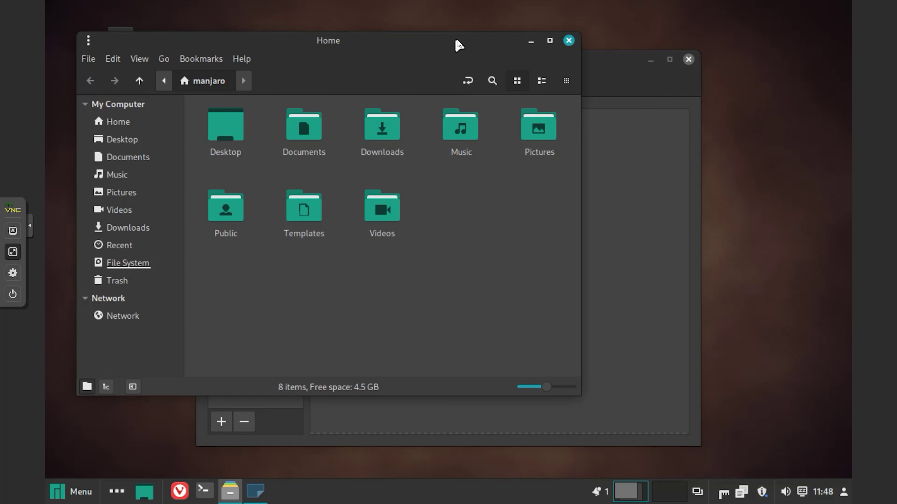
Step: Move the file manager window right and browse the Network location
{"action": "left_click_drag", "start_coordinate": [458, 44], "coordinate": [709, 42]}
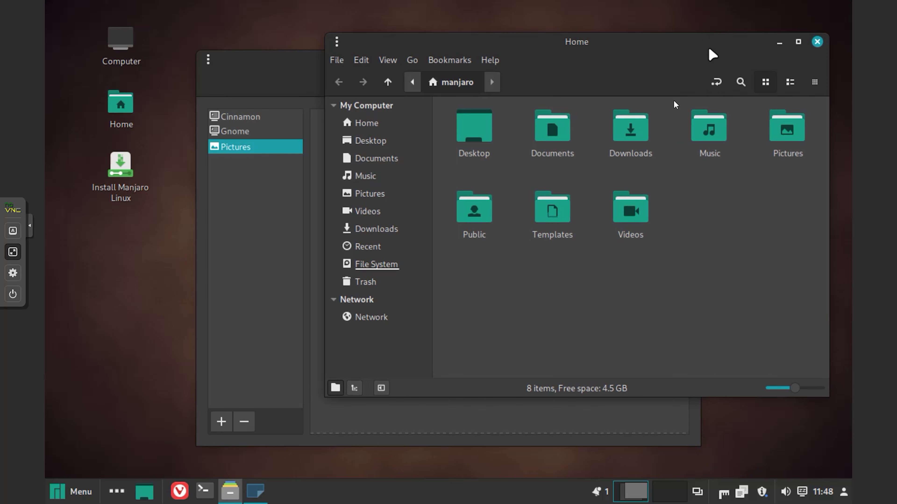
{"action": "left_click", "coordinate": [384, 318]}
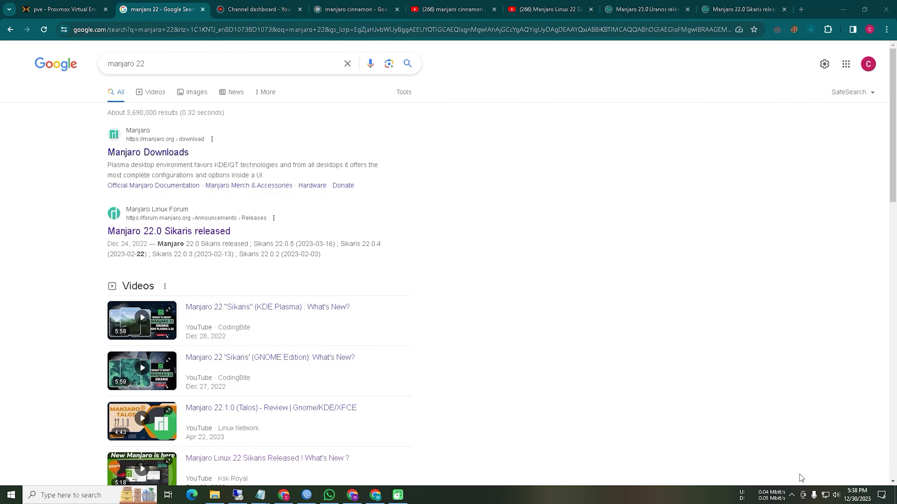
{"action": "left_click", "coordinate": [800, 476]}
Step: Annotate the Manjaro search results, clear the marks, and open the 'Manjaro 22.0 Sikaris released' post
{"action": "left_click_drag", "start_coordinate": [96, 165], "coordinate": [179, 132]}
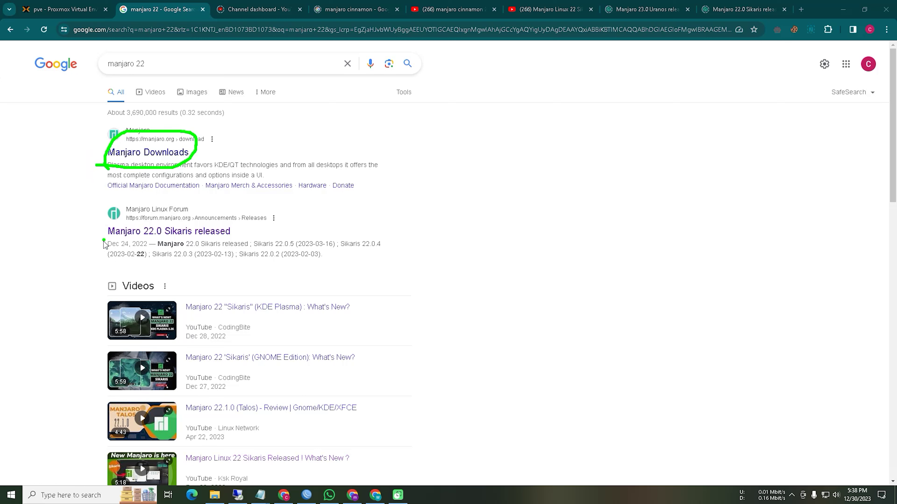
{"action": "mouse_move", "coordinate": [104, 245]}
{"action": "left_mouse_down"}
{"action": "mouse_move", "coordinate": [241, 234]}
{"action": "mouse_move", "coordinate": [103, 236]}
{"action": "left_mouse_up"}
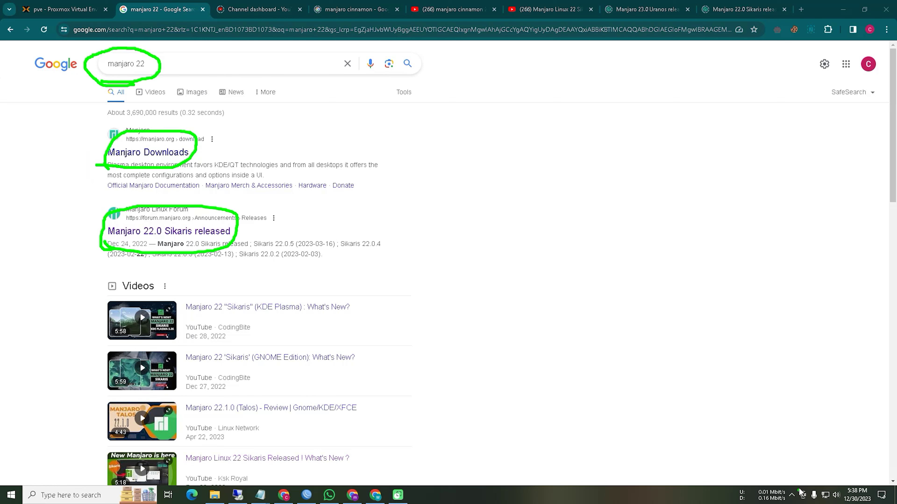
{"action": "left_click", "coordinate": [804, 478]}
{"action": "left_click", "coordinate": [212, 231]}
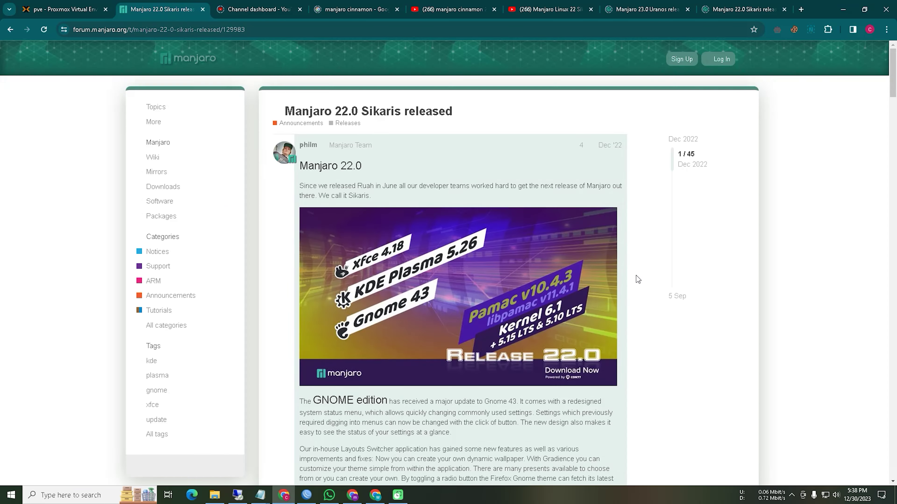
{"action": "scroll", "coordinate": [517, 284], "scroll_direction": "down", "scroll_amount": 15}
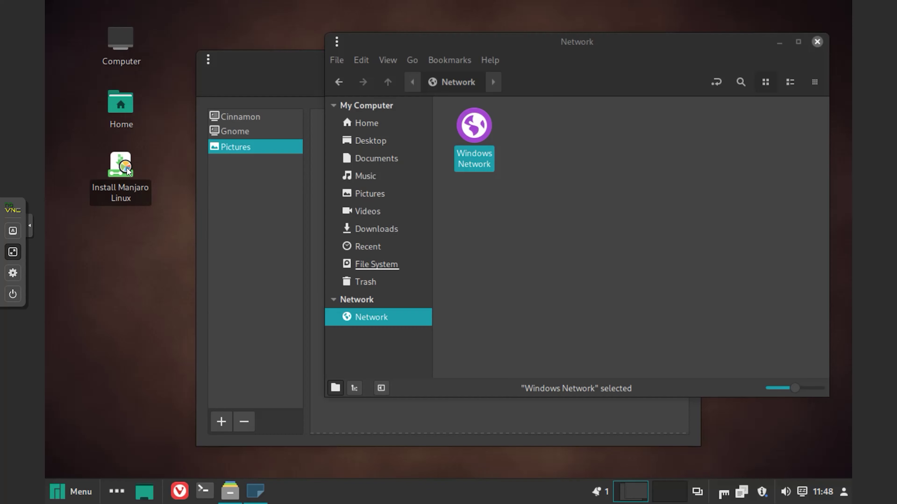
Step: Launch the Manjaro installer and advance through location, keyboard and Erase disk partitioning
{"action": "double_click", "coordinate": [126, 169]}
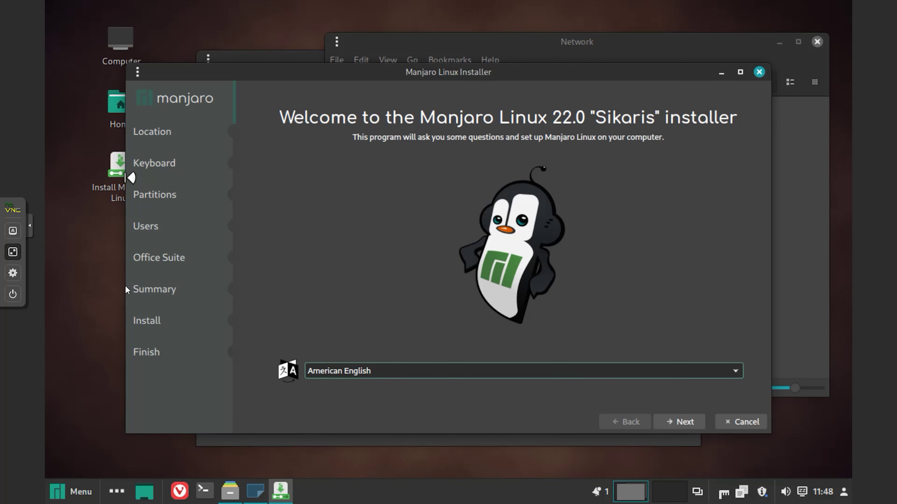
{"action": "right_click", "coordinate": [87, 416]}
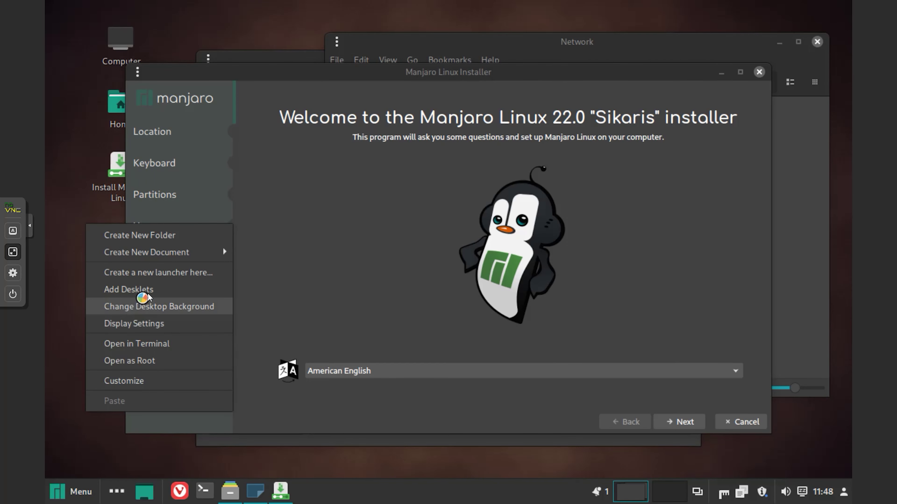
{"action": "left_click", "coordinate": [76, 455]}
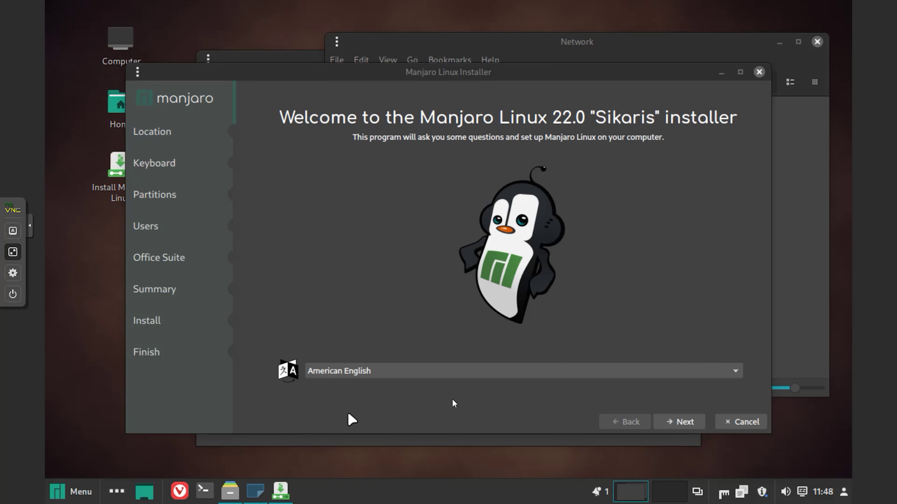
{"action": "left_click", "coordinate": [685, 422]}
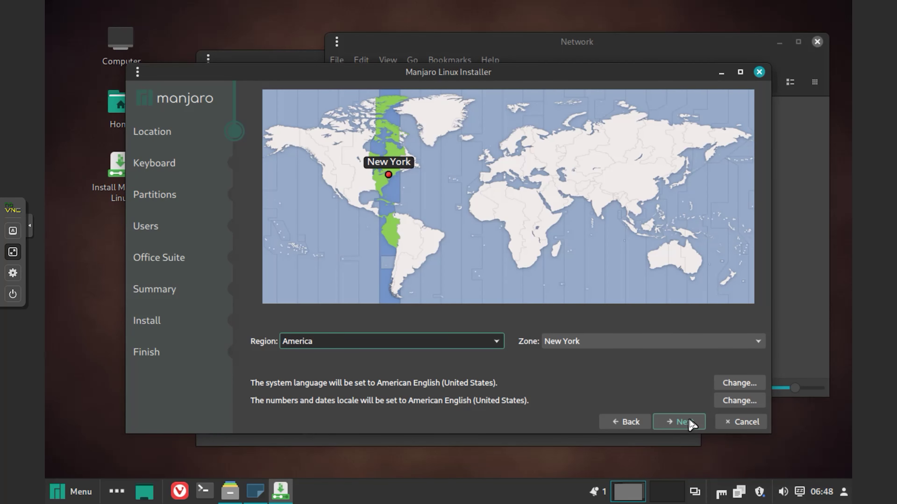
{"action": "left_click", "coordinate": [692, 422]}
{"action": "left_click", "coordinate": [692, 422]}
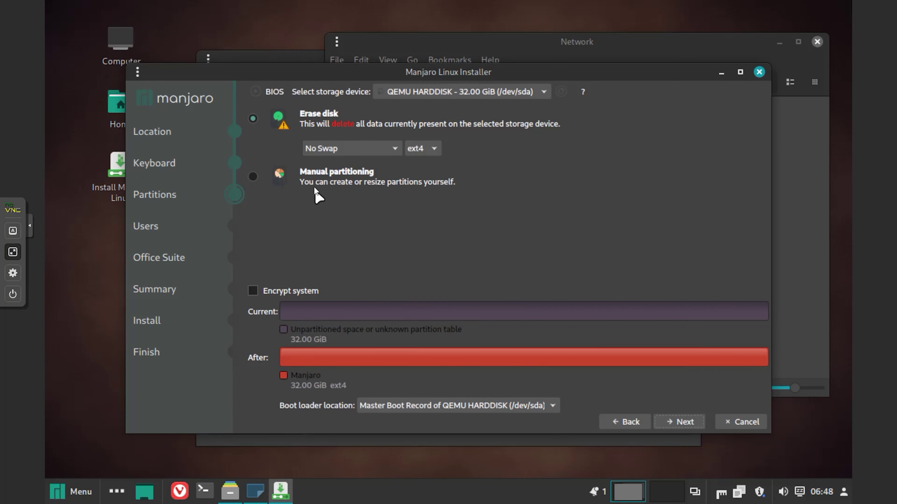
{"action": "left_click", "coordinate": [676, 424]}
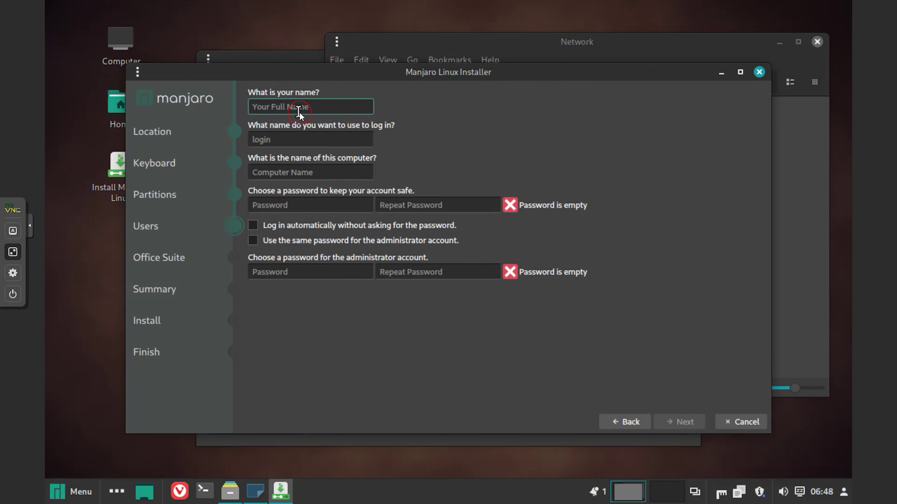
Step: Enter the full name and account password, enabling automatic login and the same admin password
{"action": "type", "text": "techpassport"}
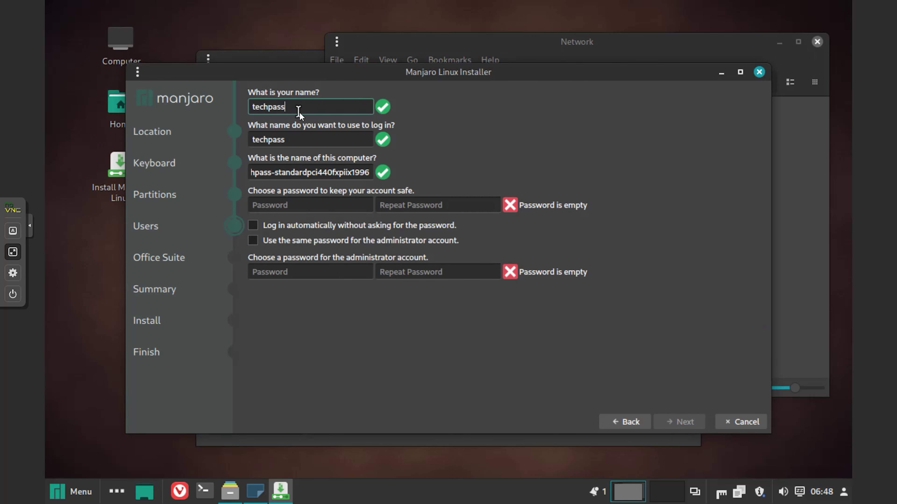
{"action": "left_click", "coordinate": [278, 205]}
{"action": "type", "text": "•"}
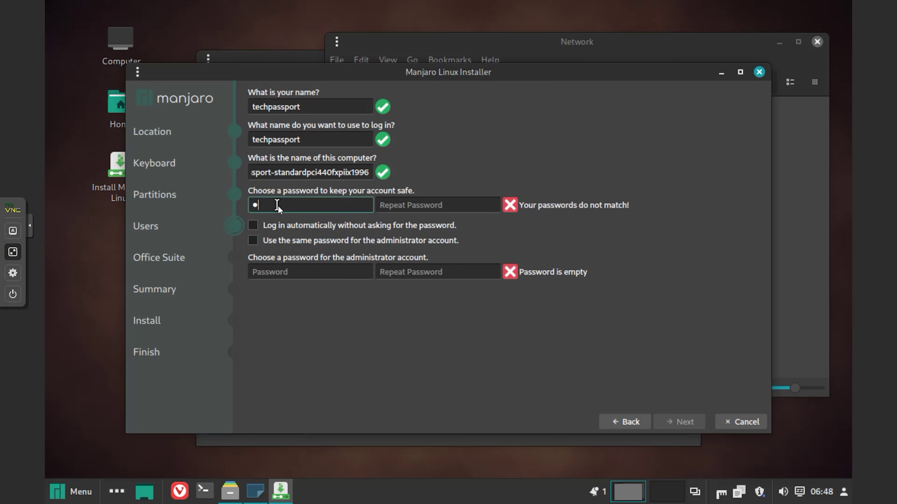
{"action": "type", "text": "•••••••"}
{"action": "left_click", "coordinate": [414, 205]}
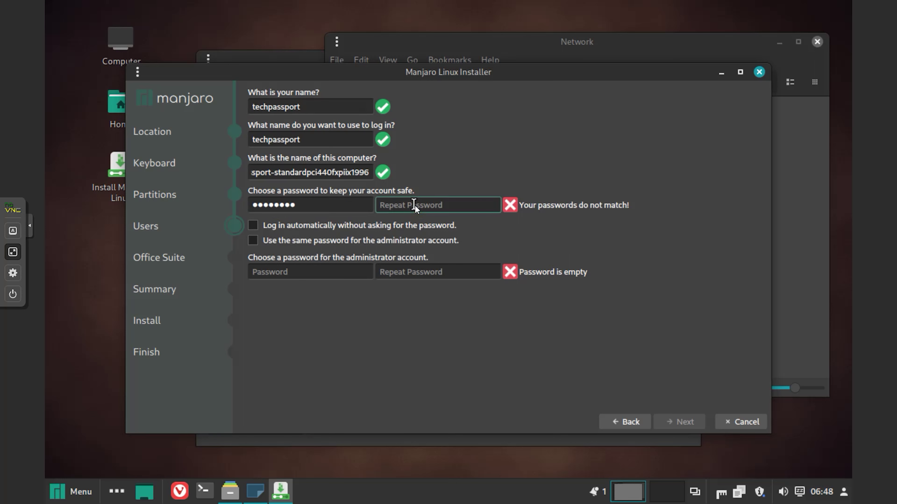
{"action": "type", "text": "••••••••"}
{"action": "left_click", "coordinate": [403, 225]}
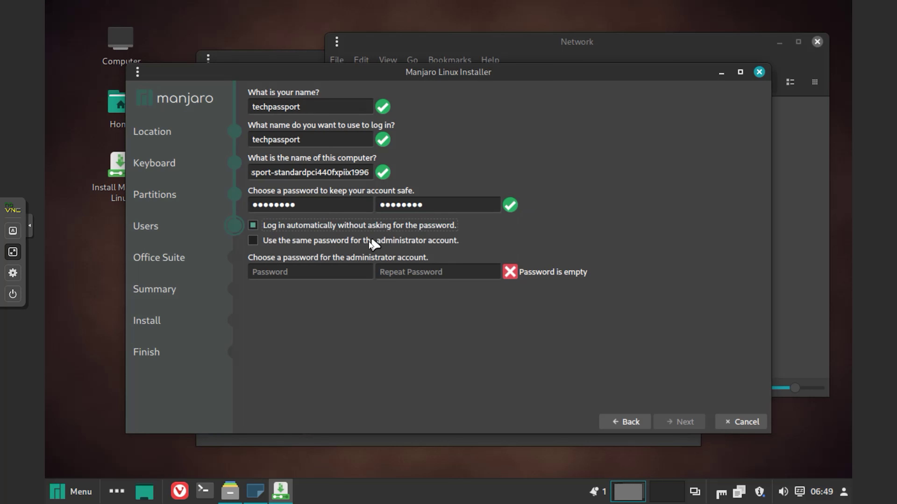
{"action": "left_click", "coordinate": [376, 240]}
{"action": "left_click", "coordinate": [683, 422]}
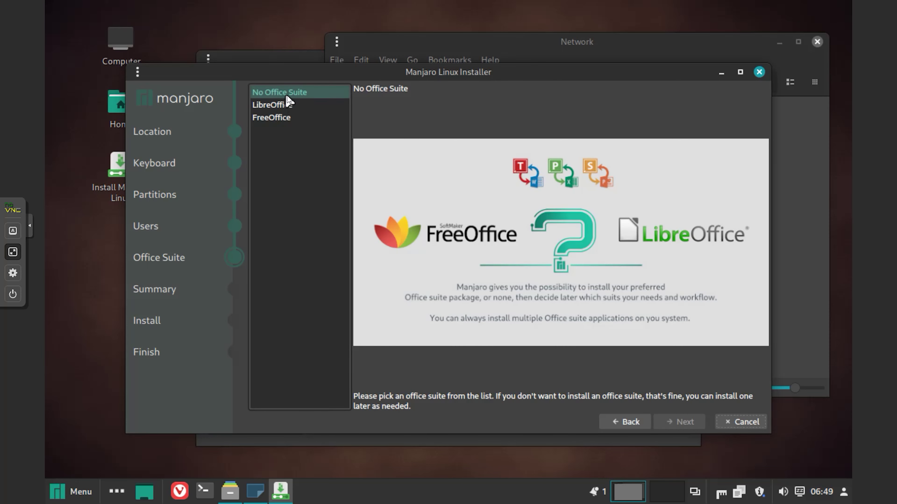
Step: Choose LibreOffice, confirm the summary and install Manjaro 22.0 now
{"action": "left_click", "coordinate": [281, 104]}
{"action": "left_click", "coordinate": [682, 428]}
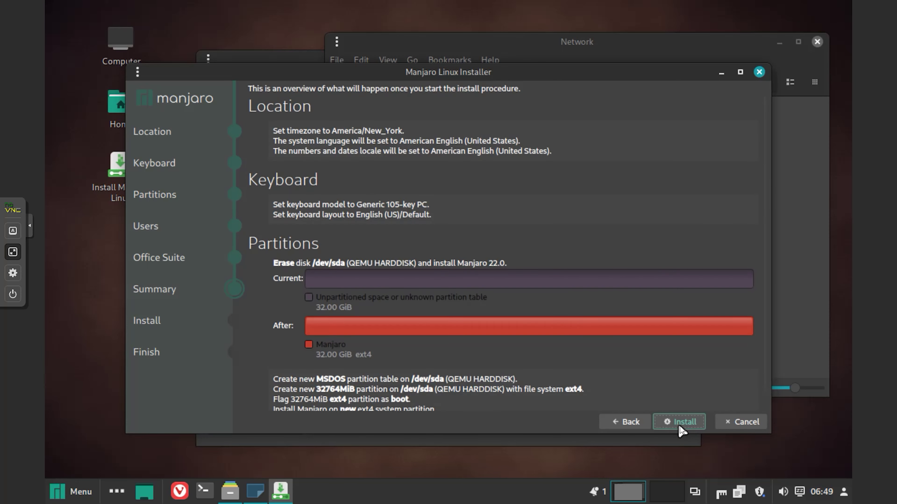
{"action": "left_click", "coordinate": [680, 422]}
{"action": "left_click", "coordinate": [455, 250]}
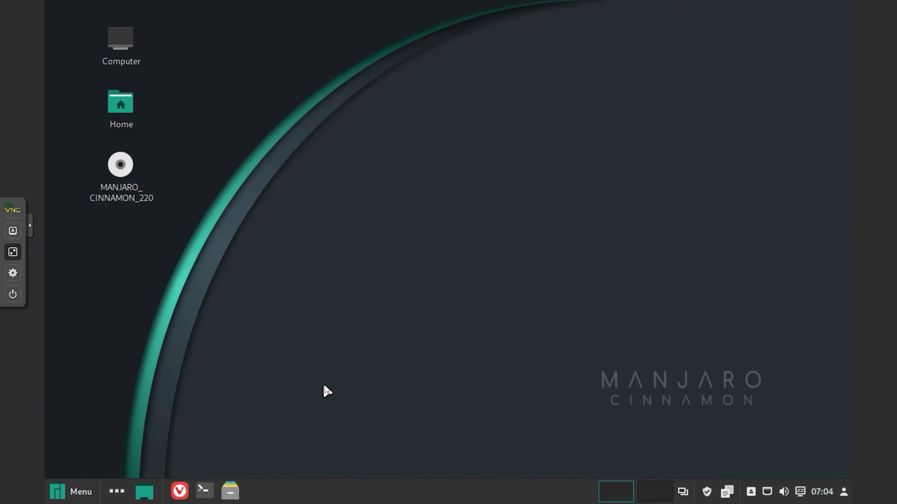
Step: Open and close the MANJARO_CINNAMON_220 disc window, then move Manjaro Hello to the upper right
{"action": "double_click", "coordinate": [106, 207]}
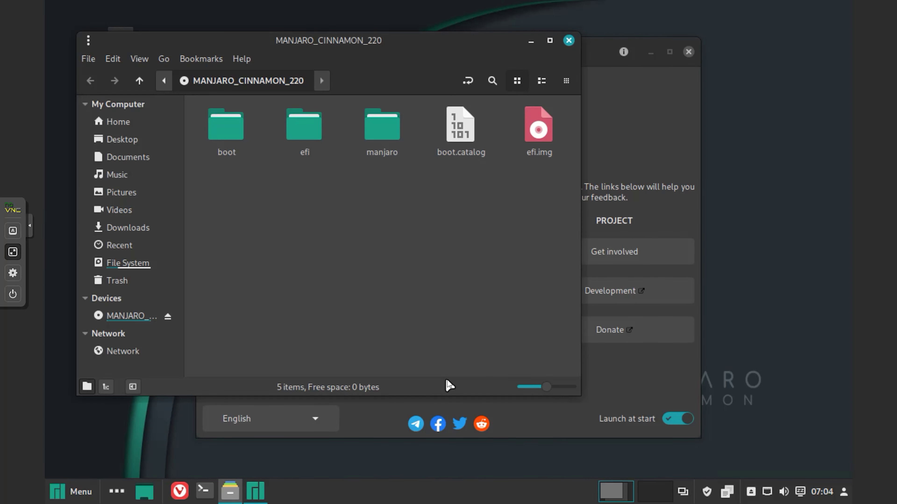
{"action": "left_click", "coordinate": [570, 41]}
{"action": "left_click_drag", "start_coordinate": [632, 51], "coordinate": [761, 30]}
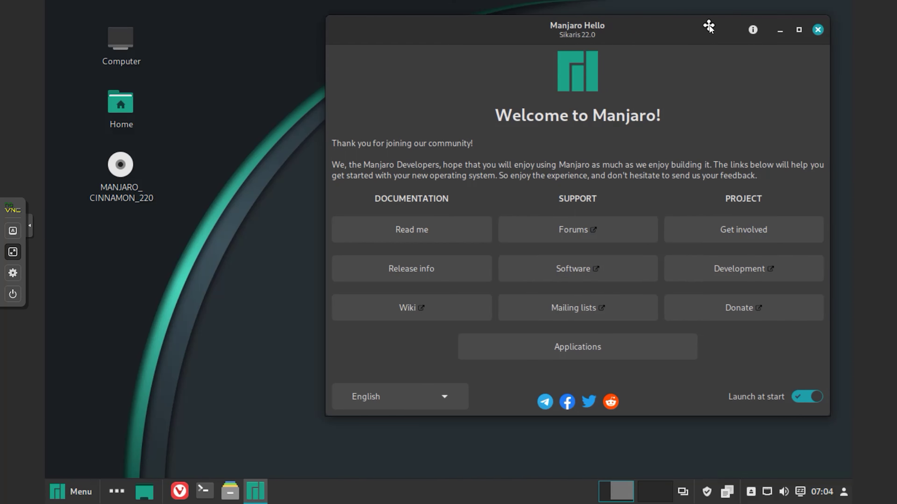
{"action": "left_click", "coordinate": [62, 493]}
Step: Launch System Settings and preview the Themes mouse pointer choices without changing anything
{"action": "left_click", "coordinate": [79, 212]}
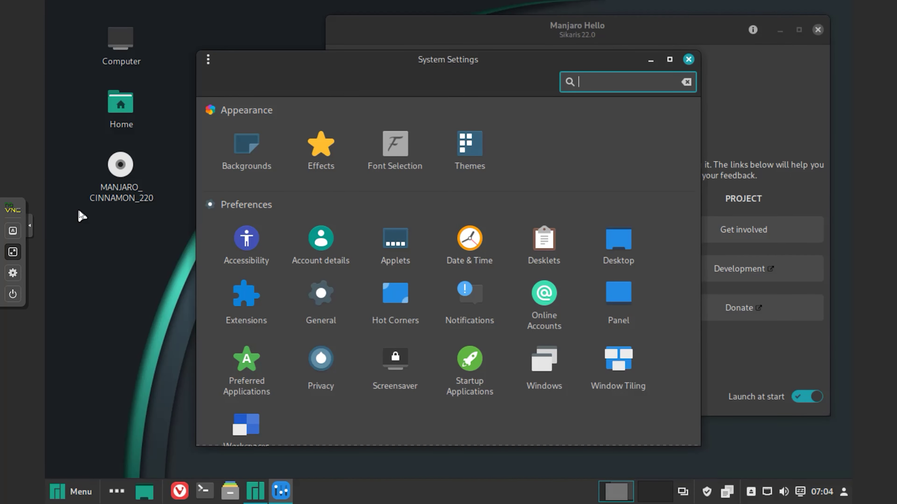
{"action": "left_click", "coordinate": [471, 155]}
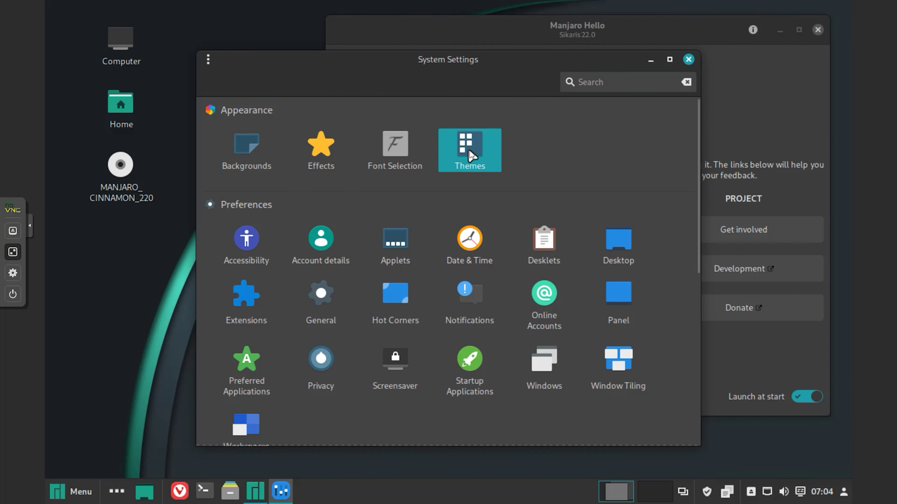
{"action": "left_click", "coordinate": [580, 156]}
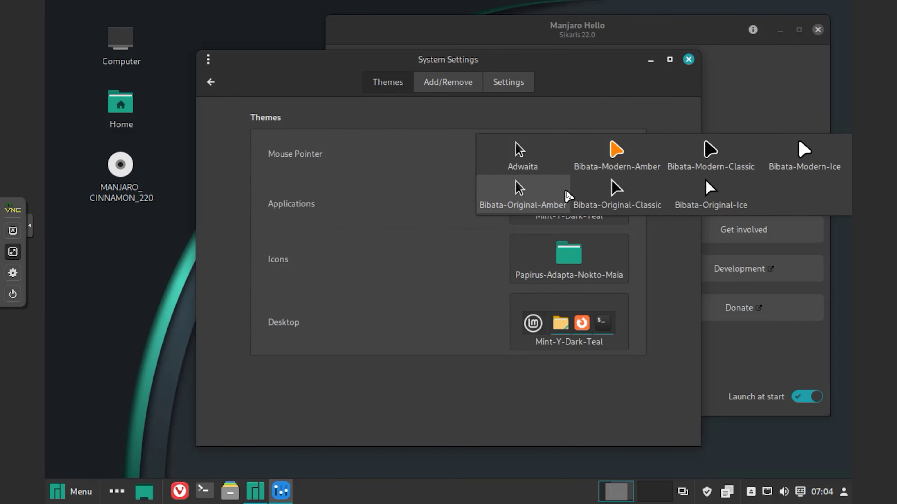
{"action": "left_click", "coordinate": [213, 95]}
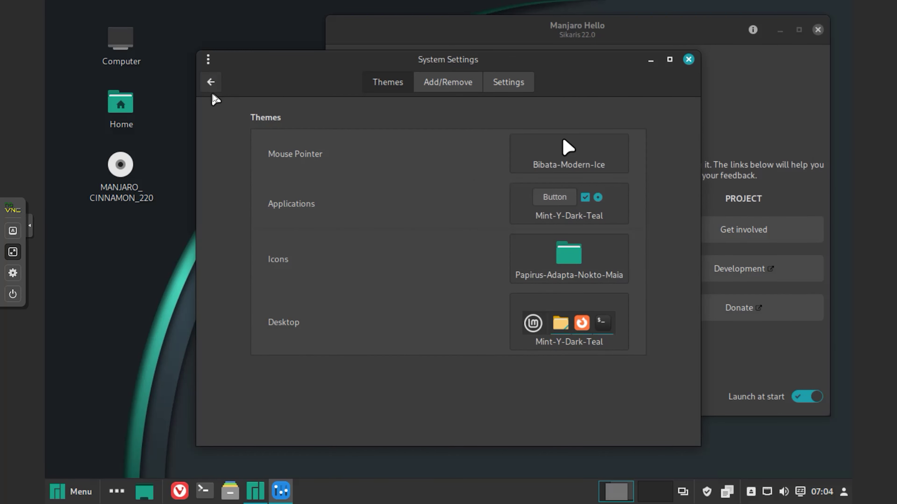
{"action": "left_click", "coordinate": [210, 82]}
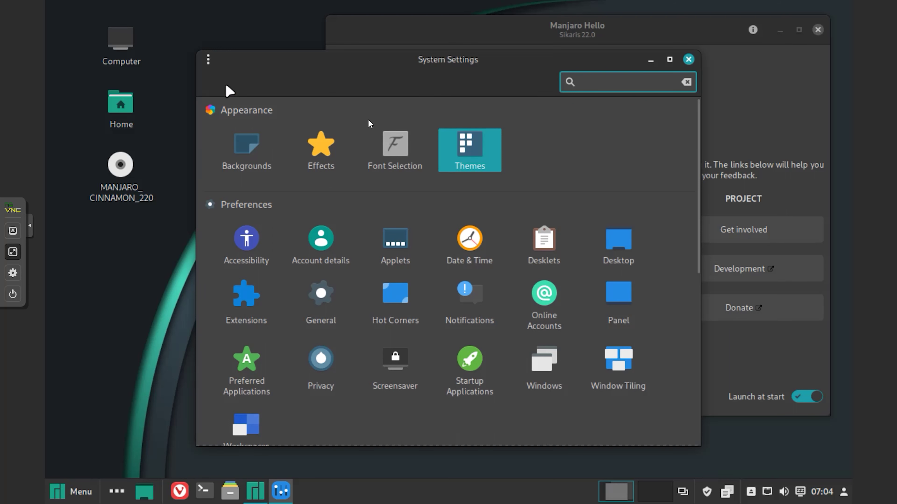
Step: Look through the Applets settings, then scroll the overview to the Hardware and Administration sections
{"action": "left_click", "coordinate": [587, 152]}
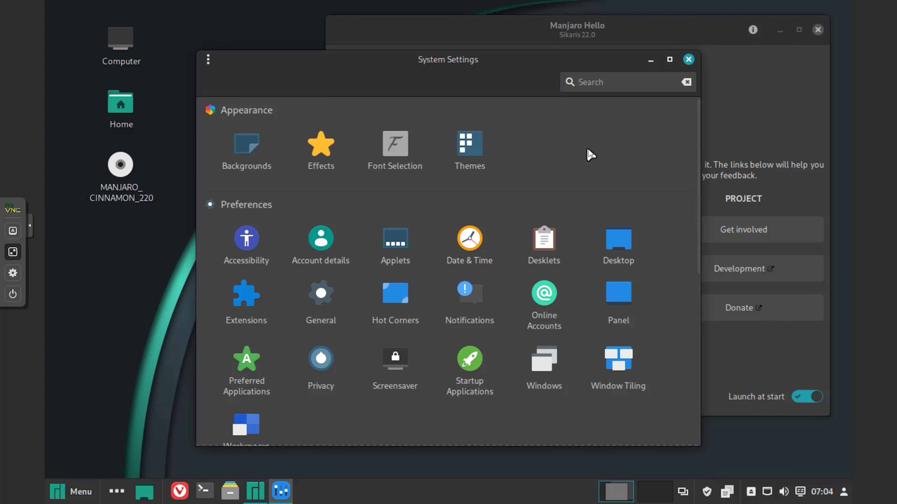
{"action": "left_click", "coordinate": [398, 251]}
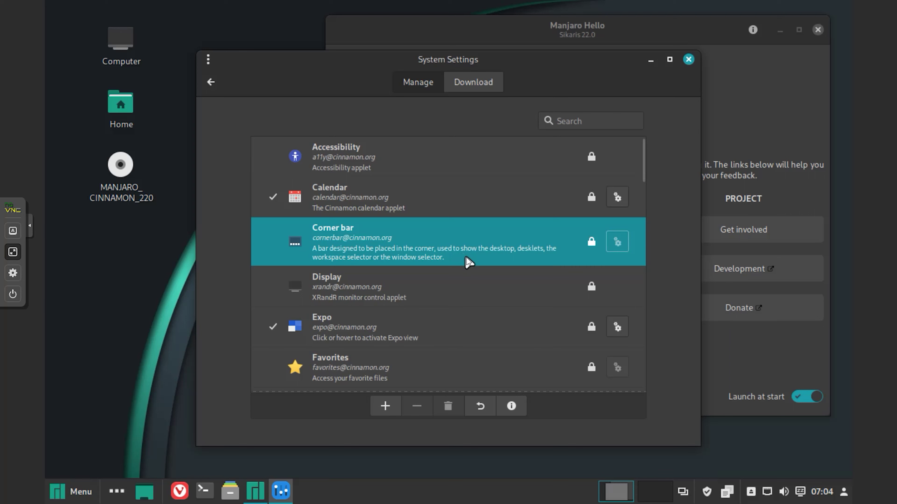
{"action": "left_click", "coordinate": [211, 82]}
{"action": "left_click_drag", "start_coordinate": [699, 120], "coordinate": [703, 300]}
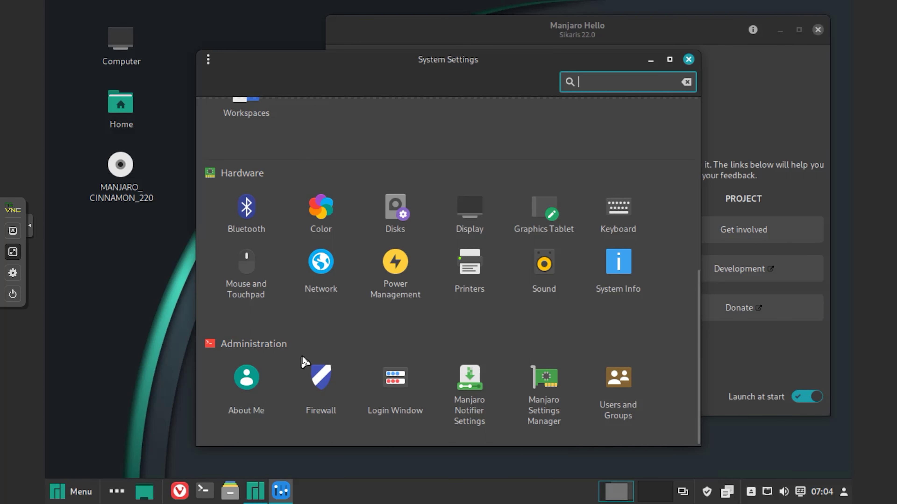
{"action": "scroll", "coordinate": [305, 363], "scroll_direction": "up", "scroll_amount": 5}
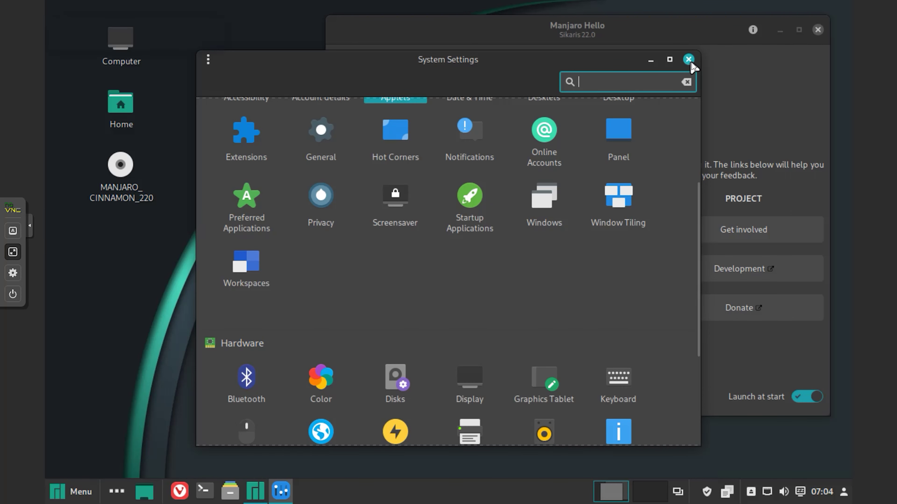
Step: Close a tray applet's options menu and close the newer-kernel notification from Manjaro Settings Manager
{"action": "right_click", "coordinate": [767, 492]}
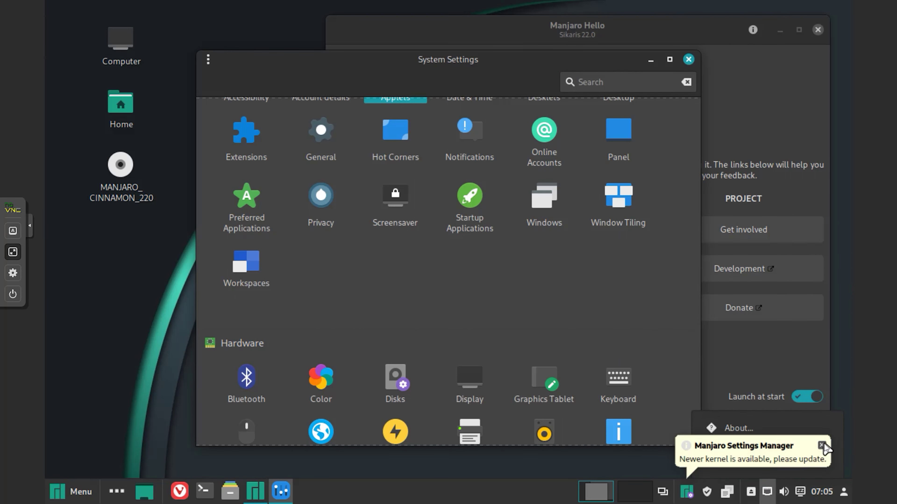
{"action": "key", "text": "Escape"}
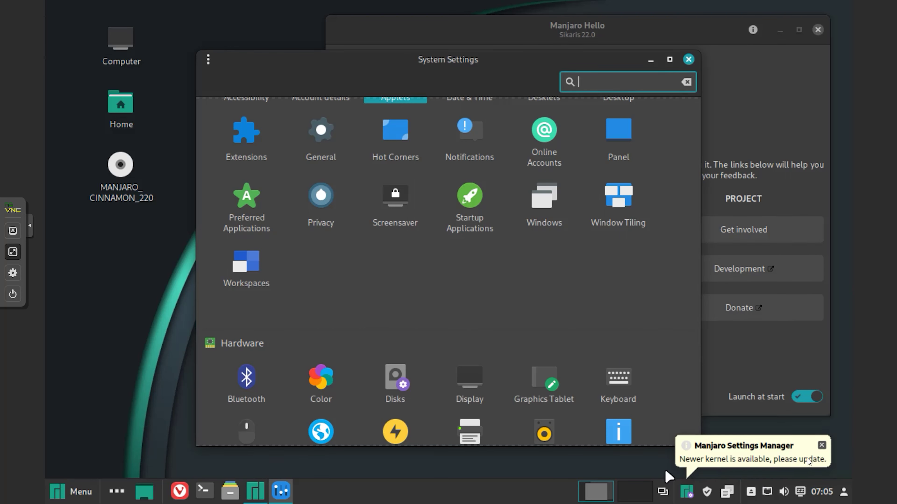
{"action": "left_click", "coordinate": [821, 446]}
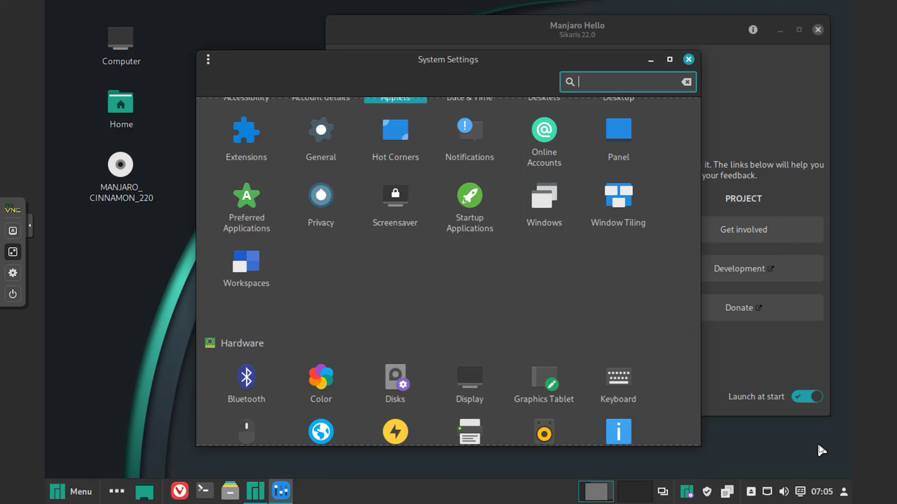
{"action": "left_click", "coordinate": [868, 478]}
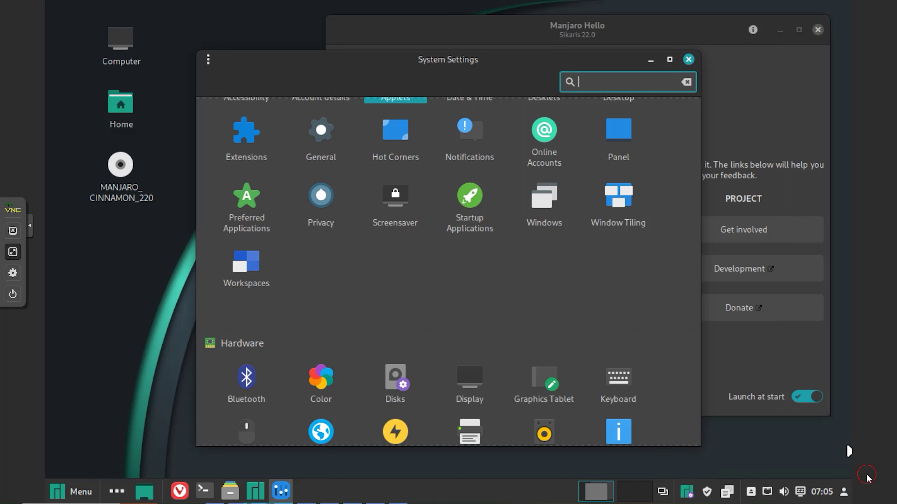